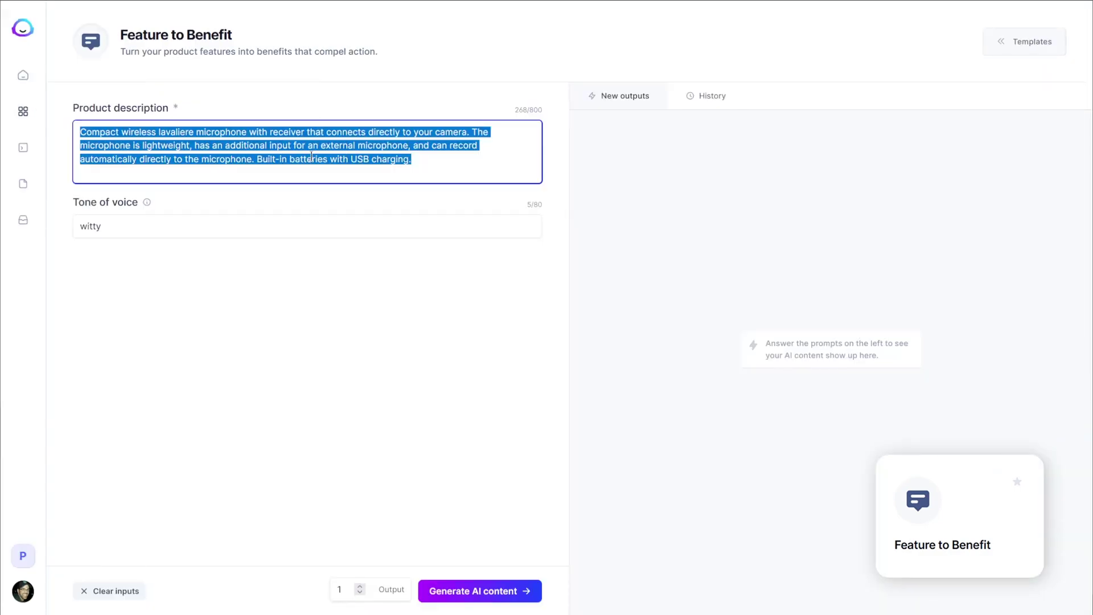
# Step: Review the lavaliere microphone description and generate Feature to Benefit content from it in a witty tone
pyautogui.moveTo(664, 297); pyautogui.dragTo(351, 181)
pyautogui.moveTo(162, 197); pyautogui.dragTo(143, 149)
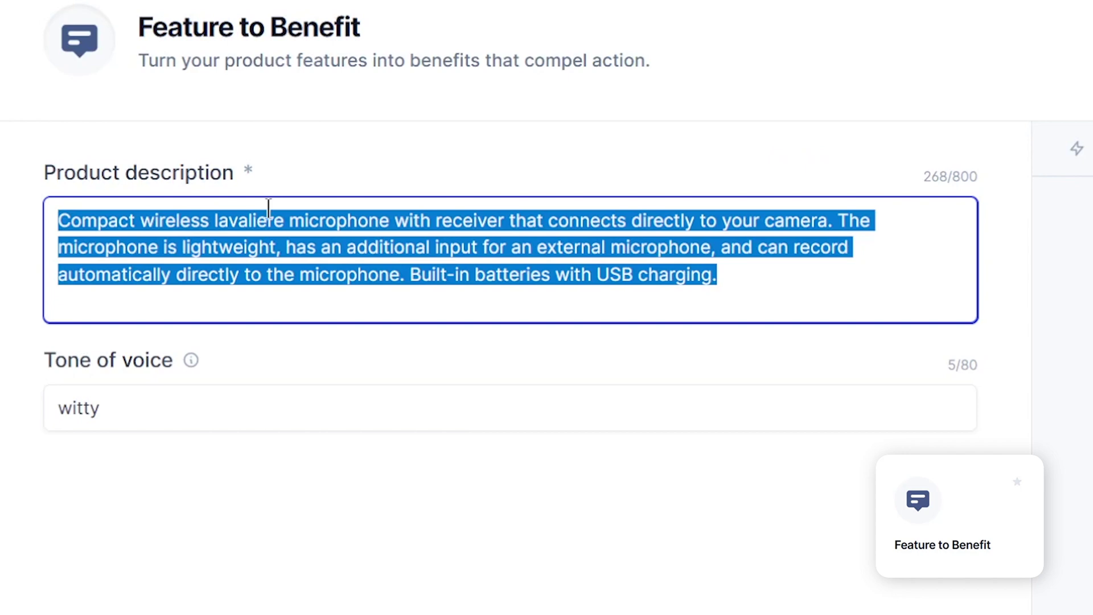
pyautogui.click(532, 565)
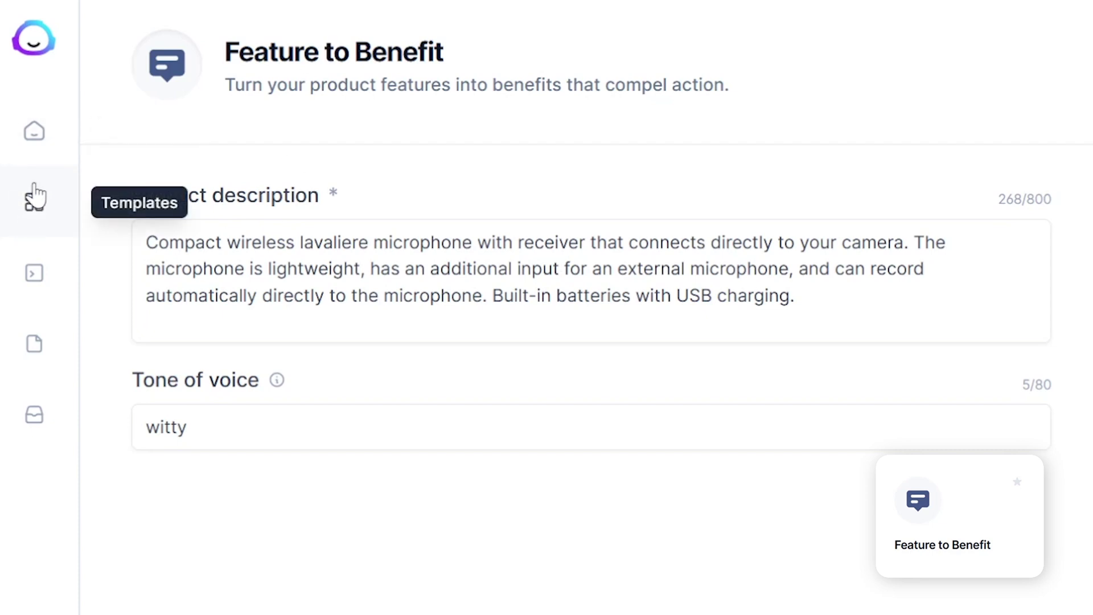
# Step: Open the SEO - Product Page - Title and Meta Descriptions template from the Ecommerce category
pyautogui.click(34, 204)
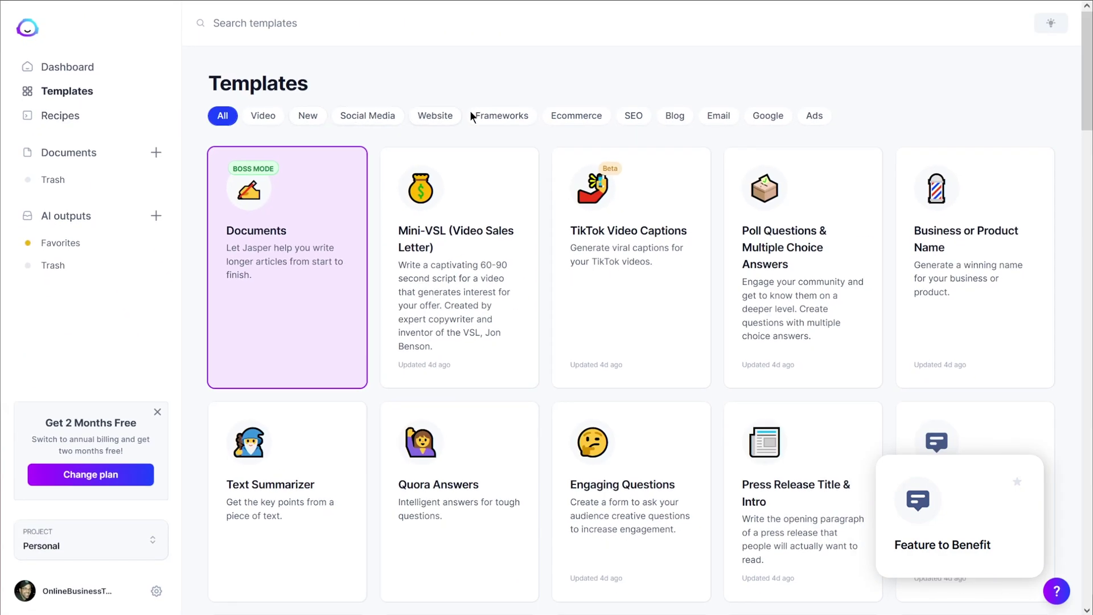
pyautogui.click(576, 116)
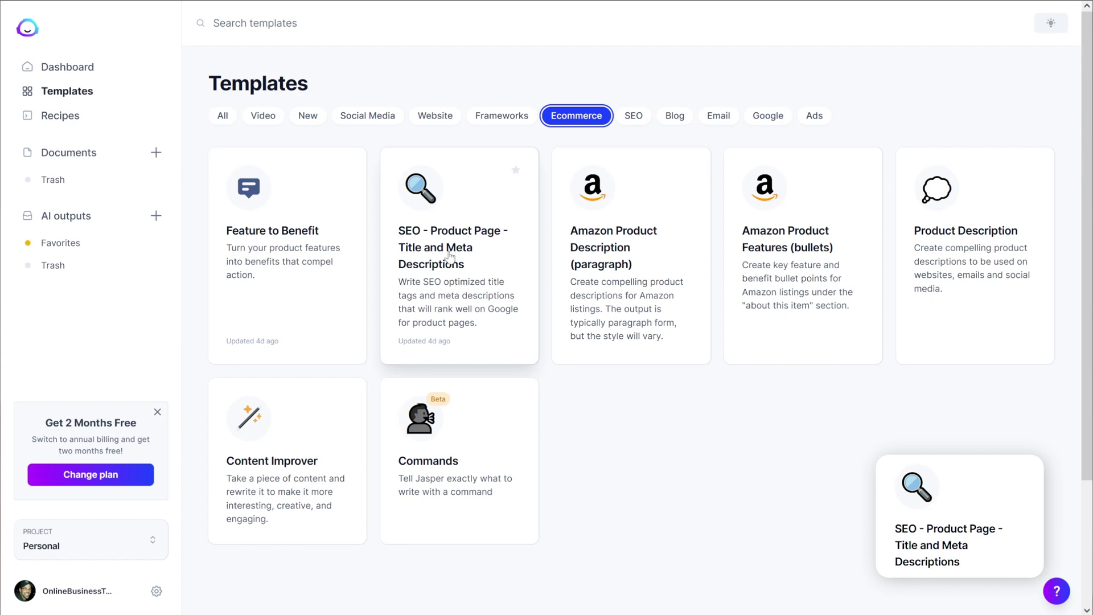
pyautogui.click(422, 239)
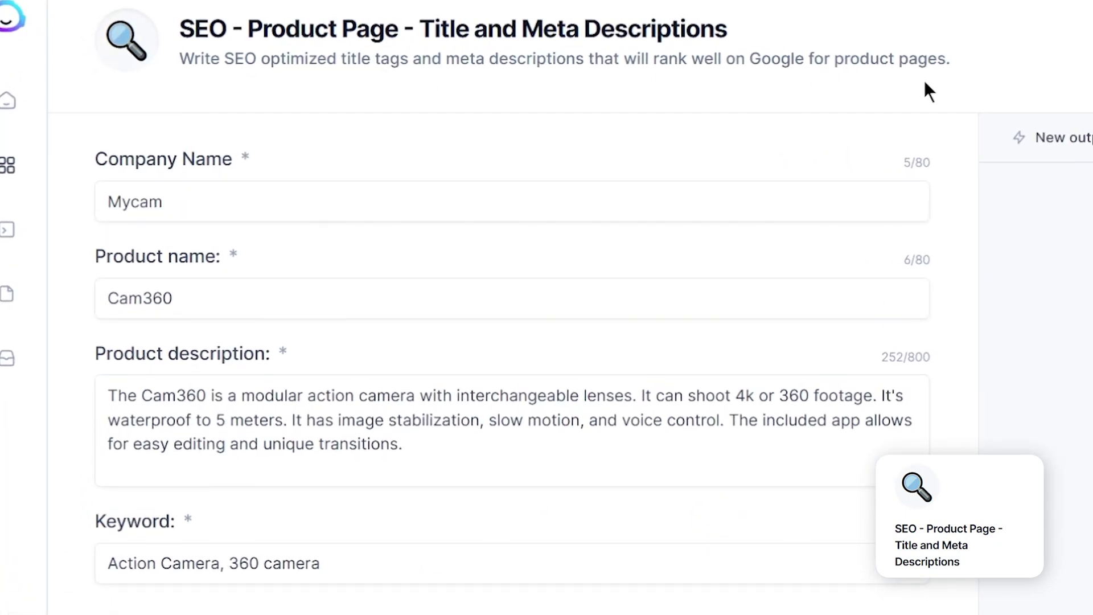
# Step: Generate an SEO title and meta description for Mycam's Cam360 and compare it with the product description entered
pyautogui.click(227, 206)
pyautogui.hotkey('ctrl', 'a')
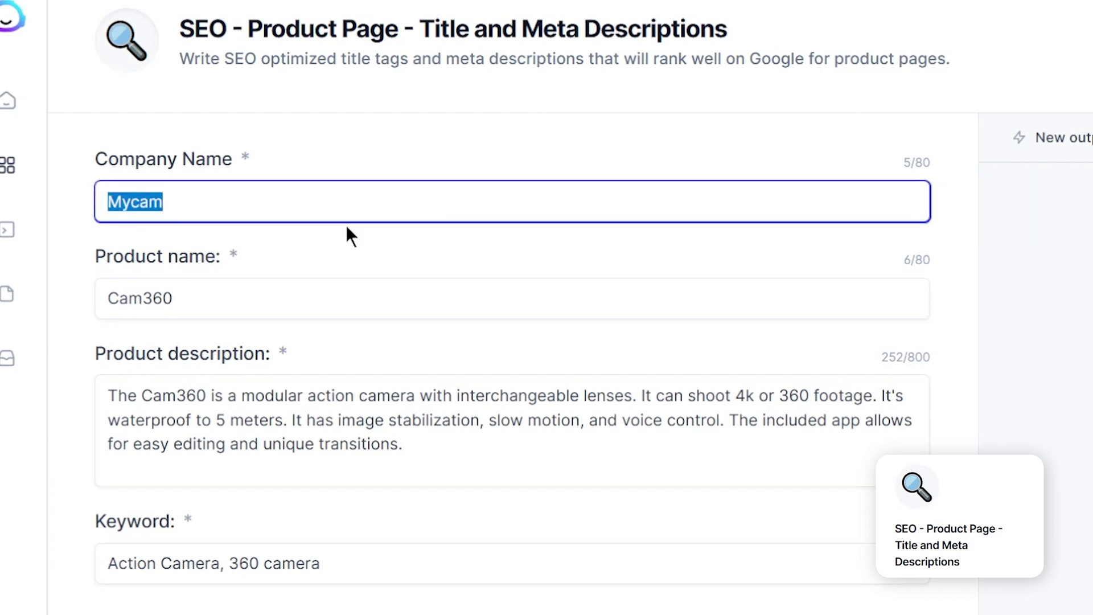
pyautogui.click(274, 300)
pyautogui.hotkey('ctrl', 'a')
pyautogui.click(255, 433)
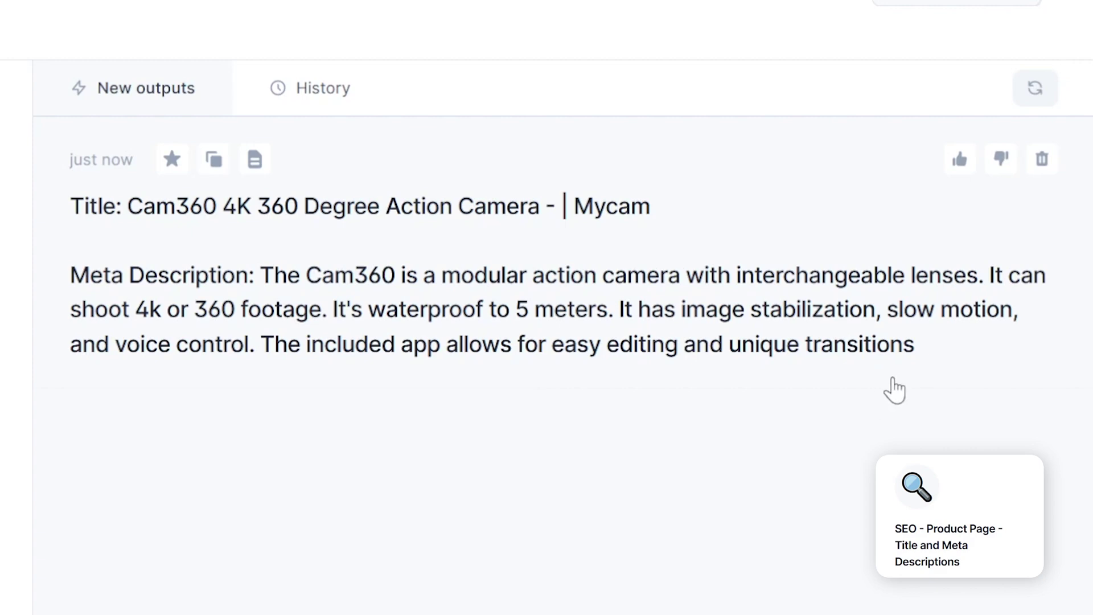
pyautogui.moveTo(246, 267); pyautogui.dragTo(49, 226)
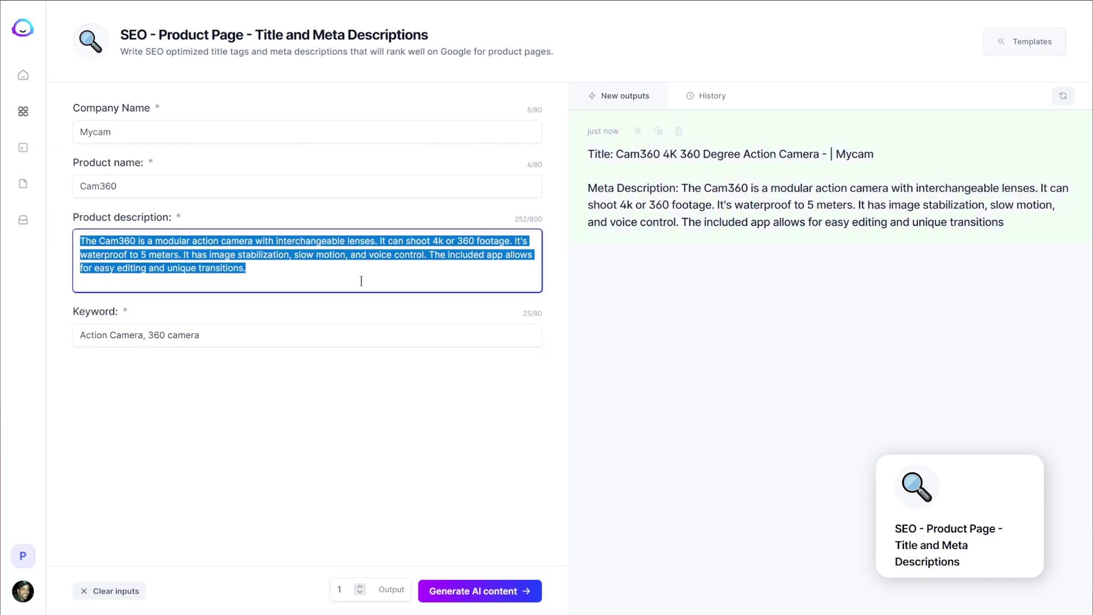
pyautogui.click(791, 277)
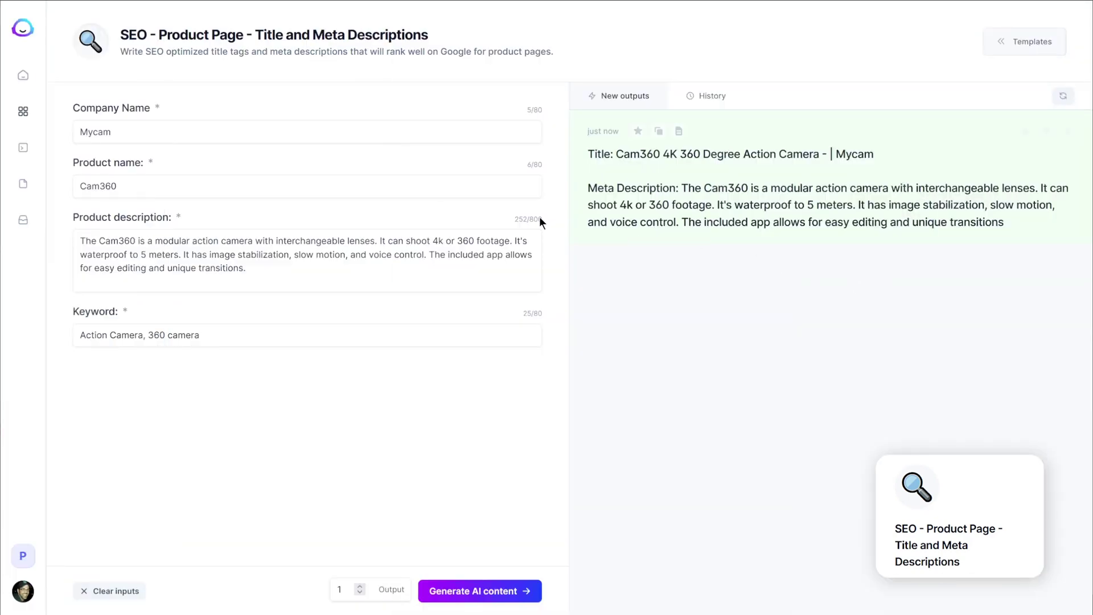
# Step: Open the Ecommerce template Amazon Product Description (paragraph) and generate a Cam360 description in a witty tone
pyautogui.click(23, 112)
pyautogui.click(577, 116)
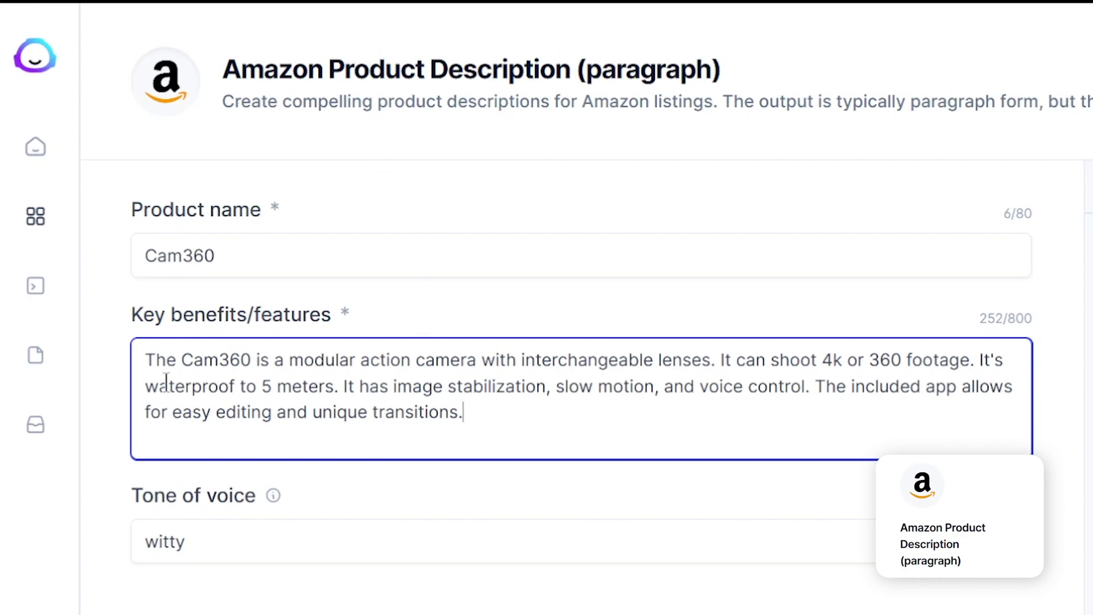
pyautogui.click(355, 554)
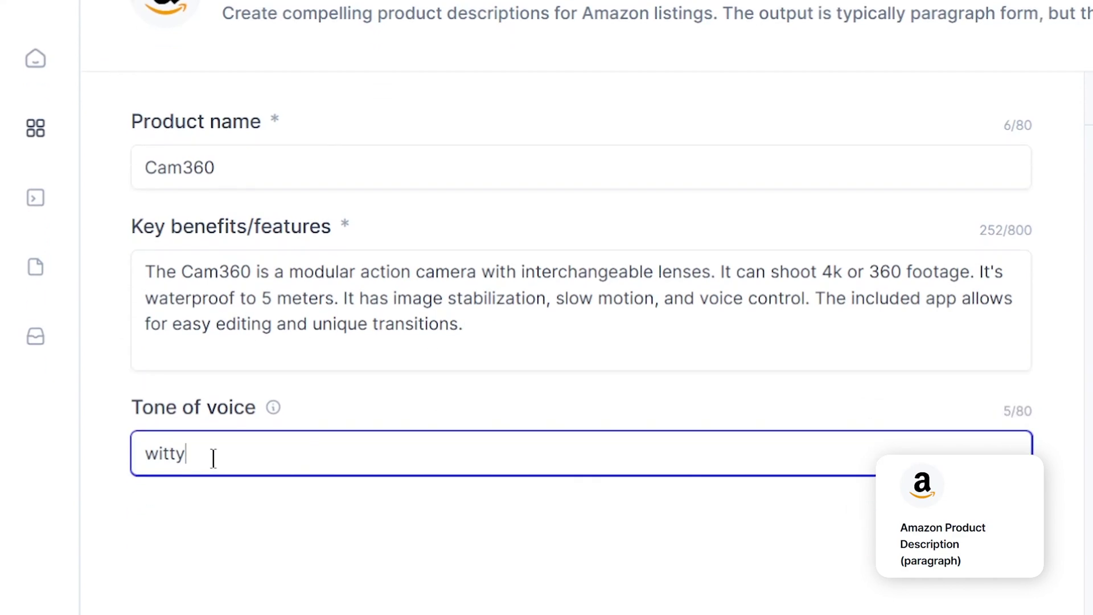
pyautogui.click(504, 594)
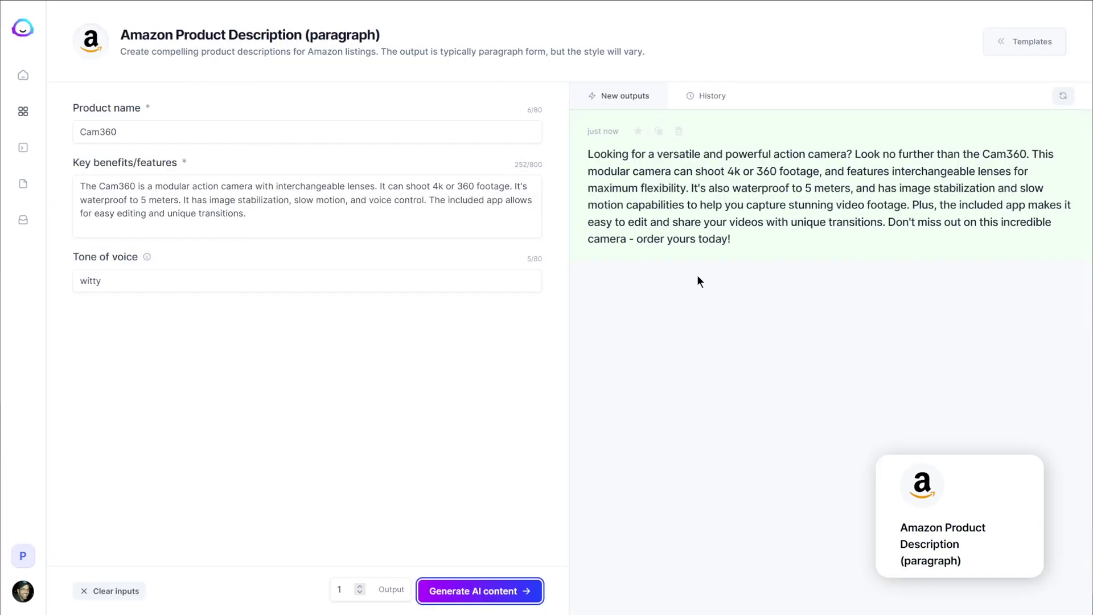
# Step: Open the Amazon Product Features (bullets) template from the Ecommerce category
pyautogui.click(22, 111)
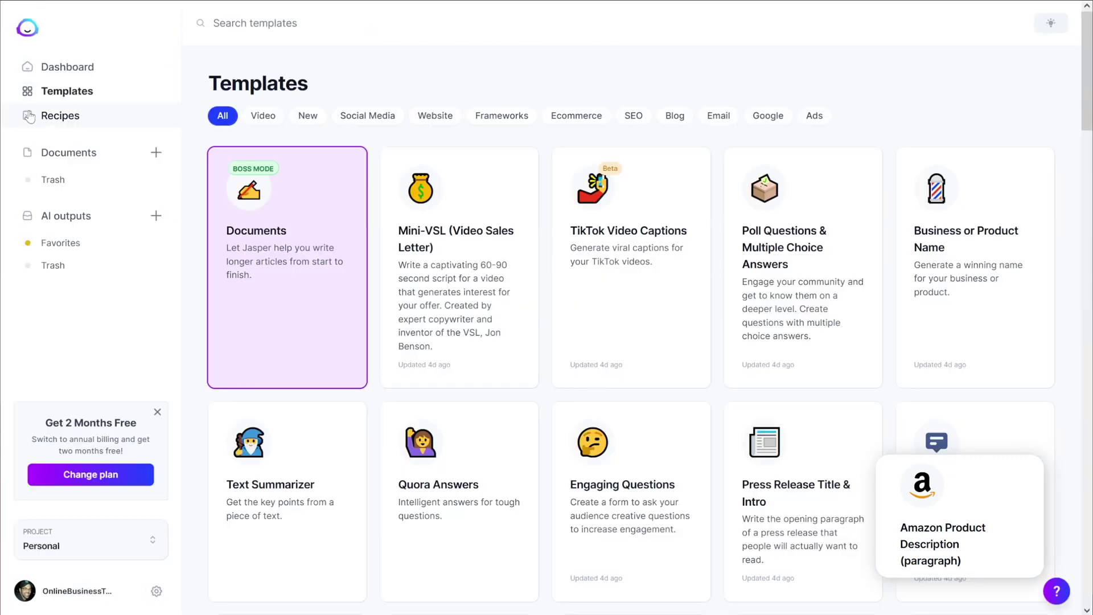
pyautogui.click(591, 123)
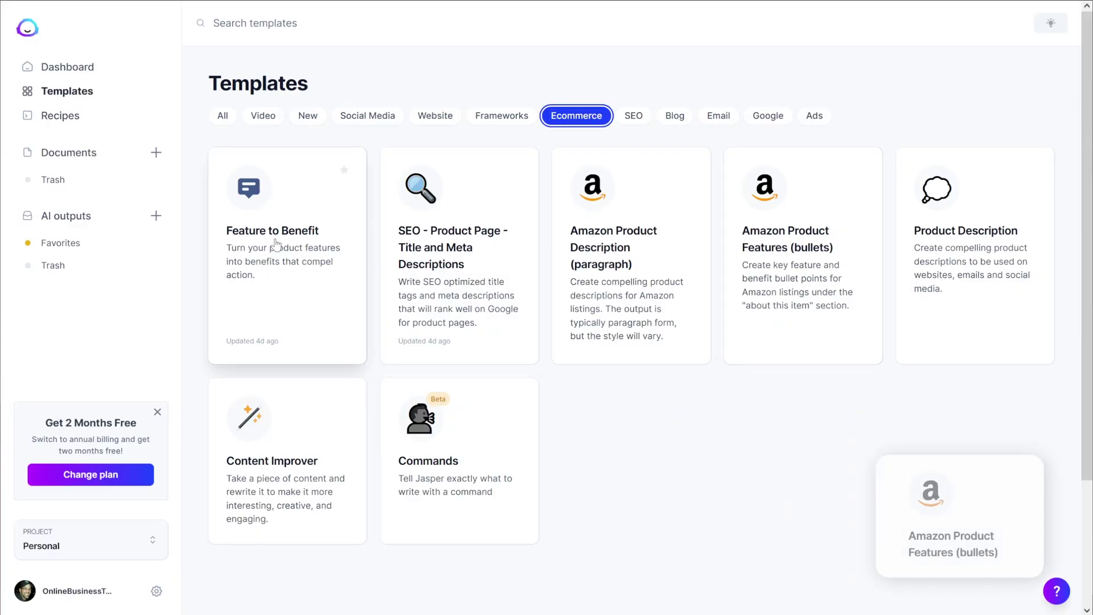
pyautogui.click(822, 304)
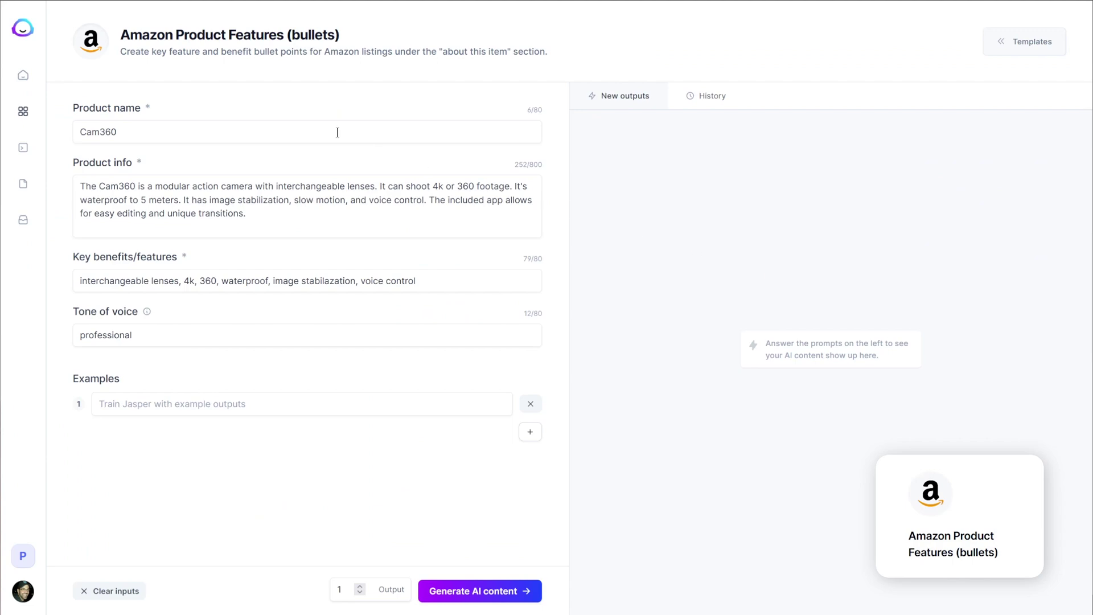
# Step: Examine the template's purpose and compare the Cam360 product info with the key benefits/features list
pyautogui.moveTo(122, 51); pyautogui.dragTo(170, 51)
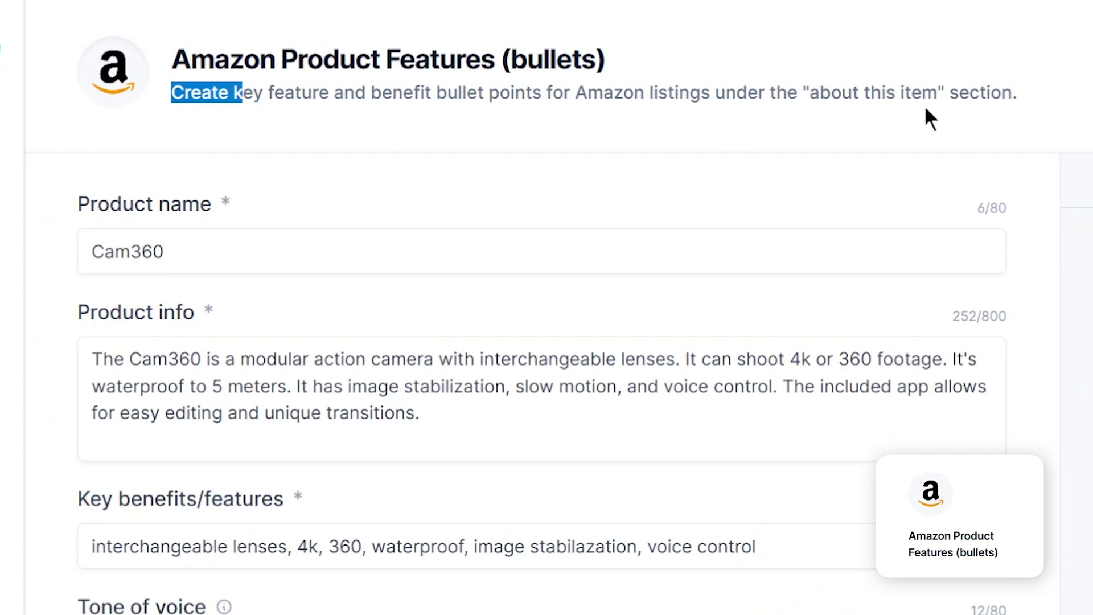
pyautogui.scroll(-3, 508, 245)
pyautogui.click(508, 244)
pyautogui.click(247, 184)
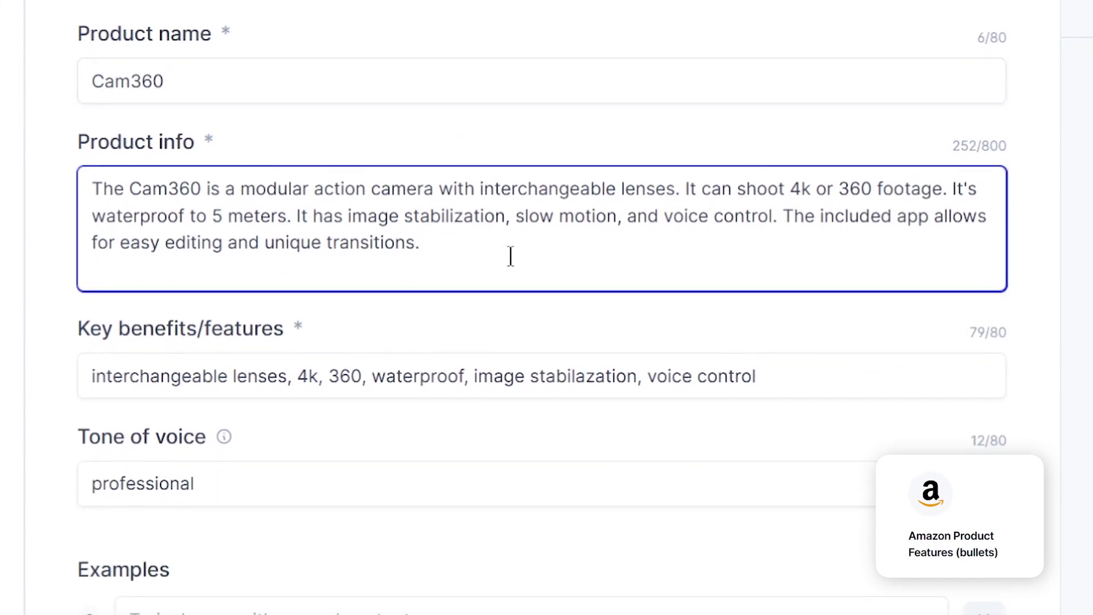
pyautogui.moveTo(549, 259); pyautogui.dragTo(91, 182)
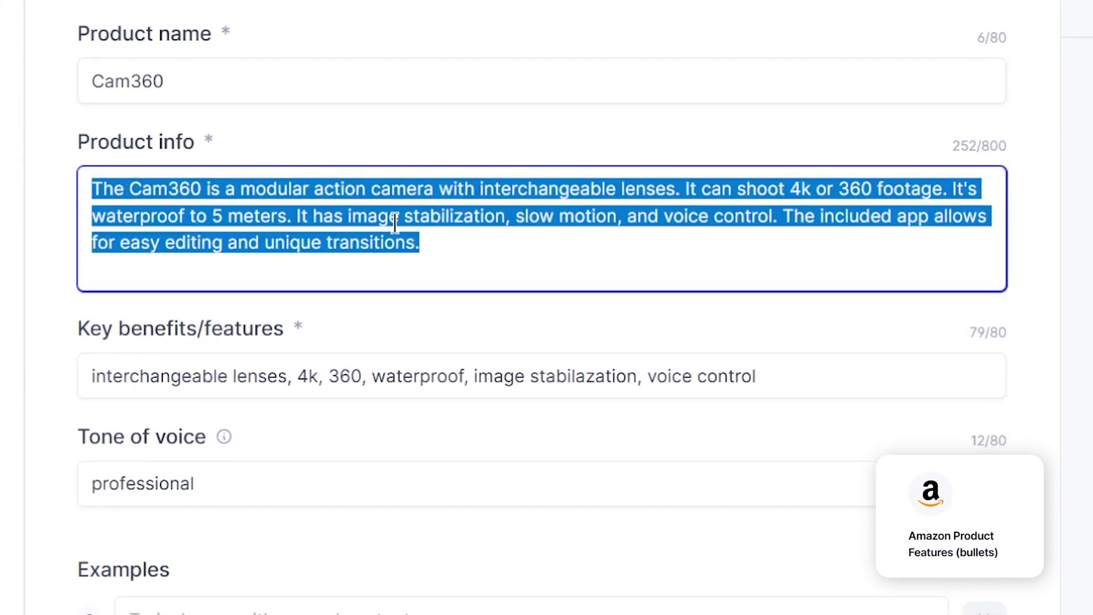
pyautogui.click(823, 378)
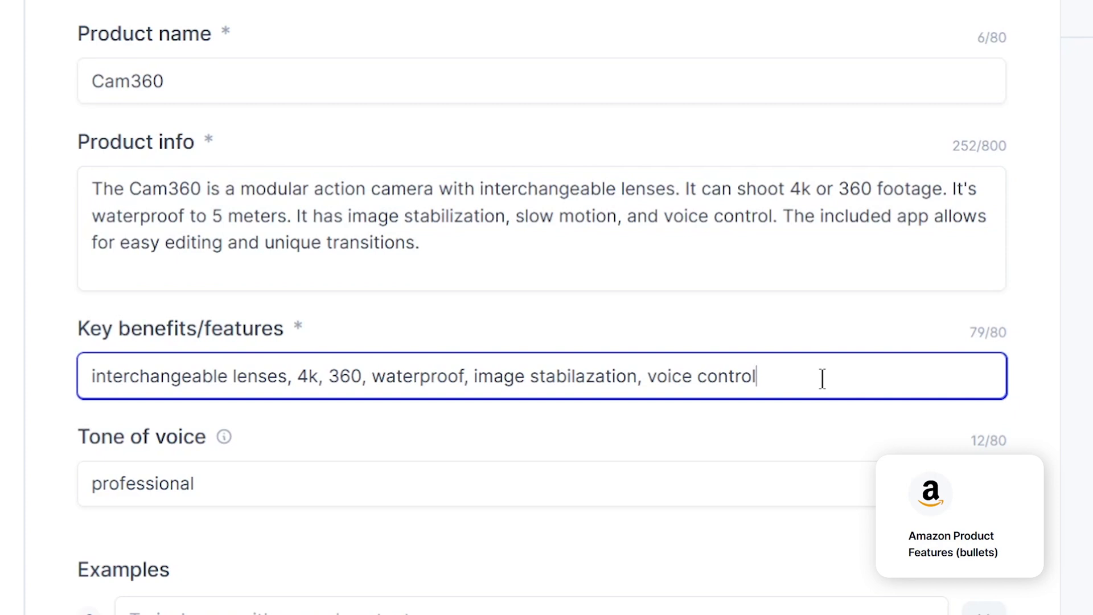
pyautogui.moveTo(106, 382); pyautogui.dragTo(778, 389)
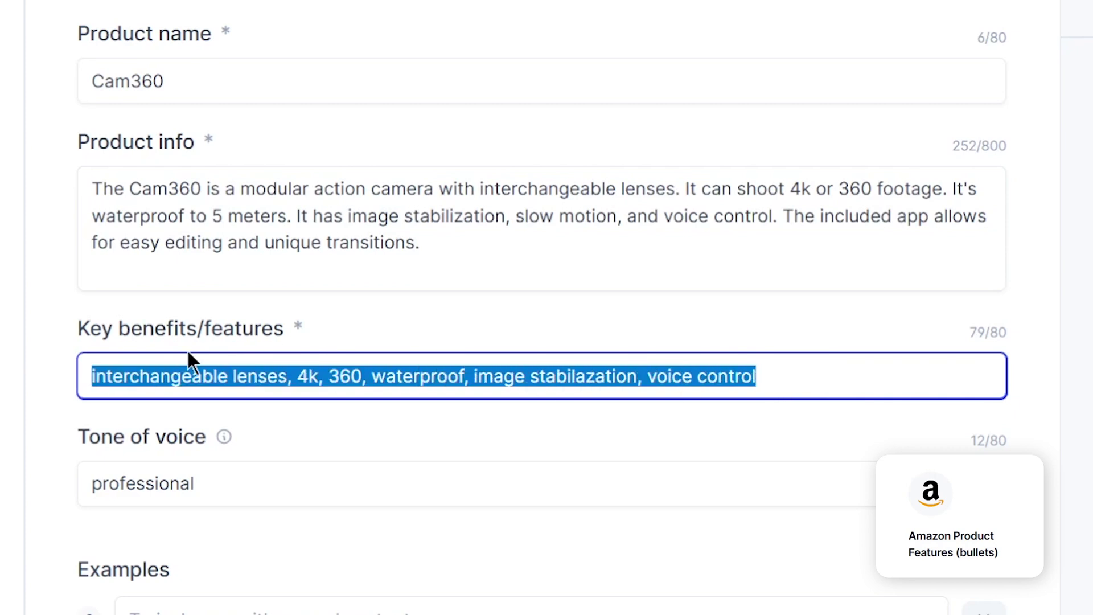
pyautogui.tripleClick(558, 217)
pyautogui.click(419, 227)
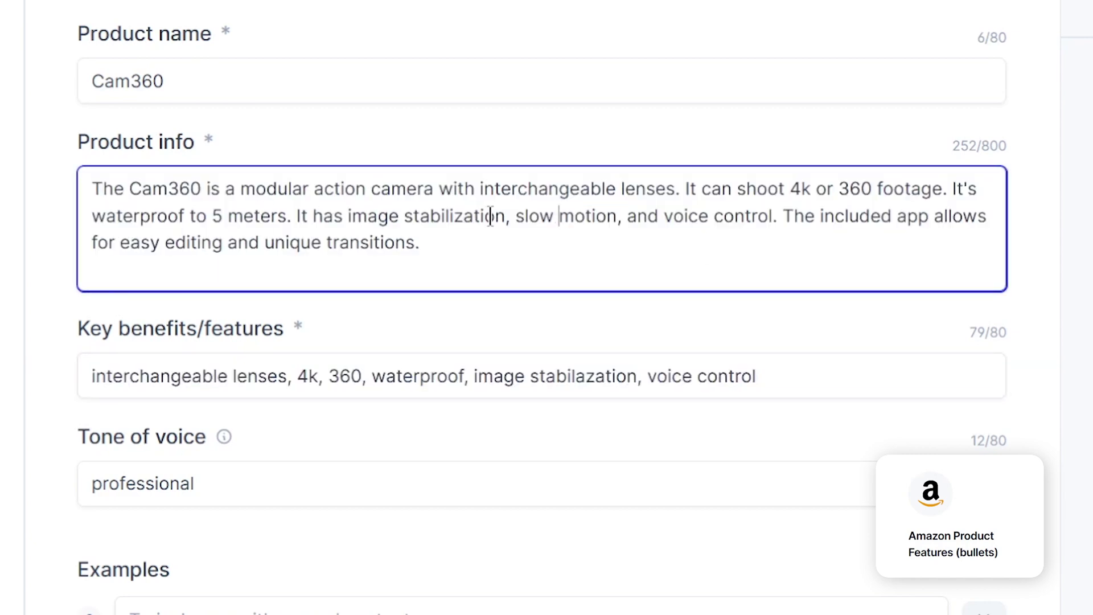
# Step: Generate Amazon feature bullets for the Cam360 in a professional tone, leaving the example output empty
pyautogui.click(349, 468)
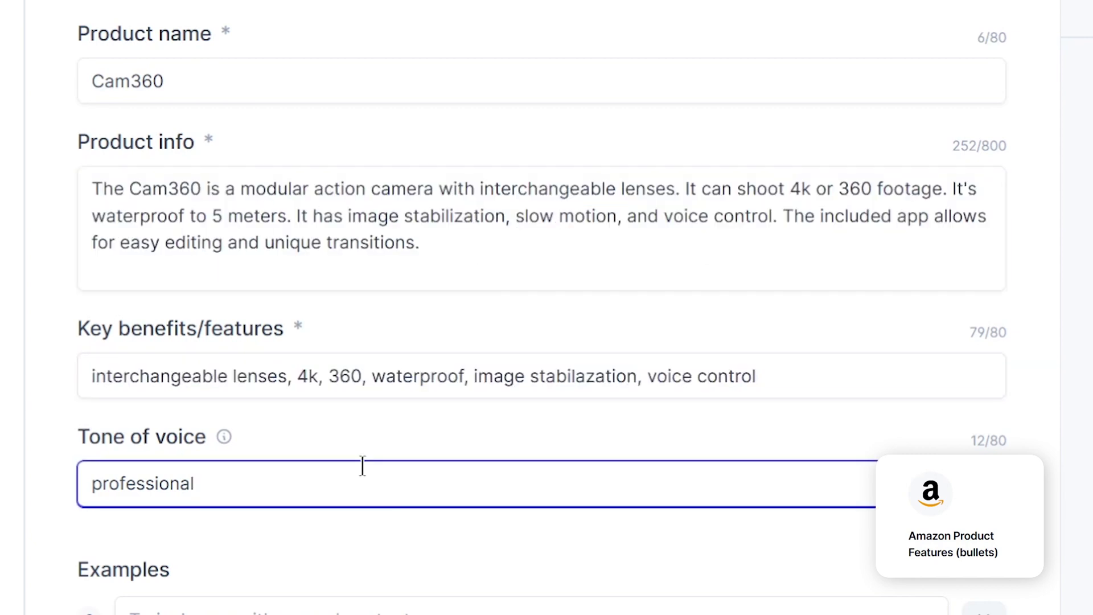
pyautogui.click(120, 561)
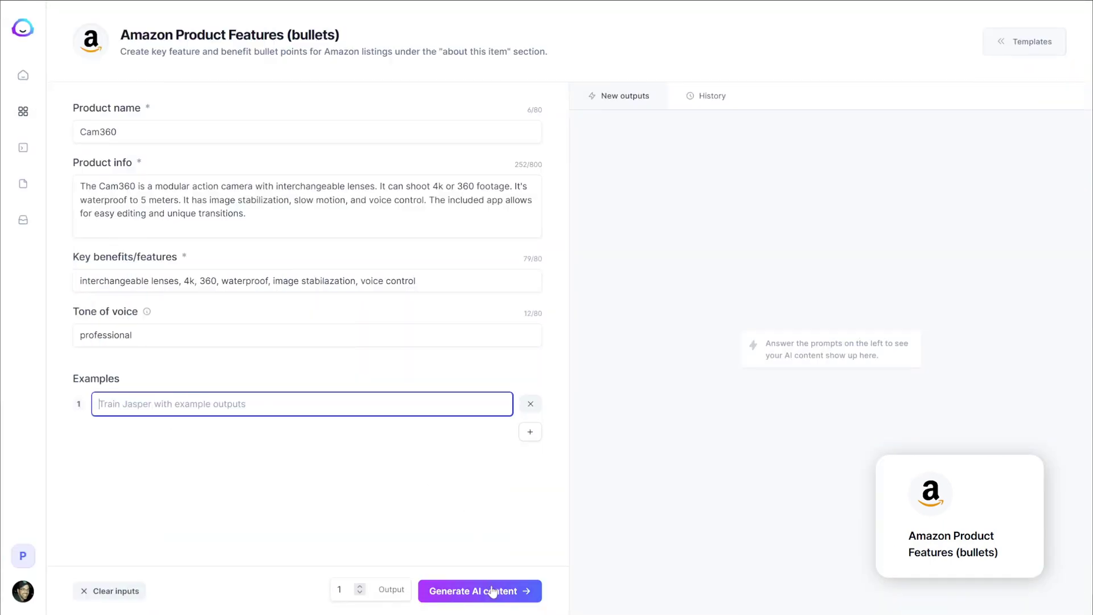
pyautogui.click(492, 592)
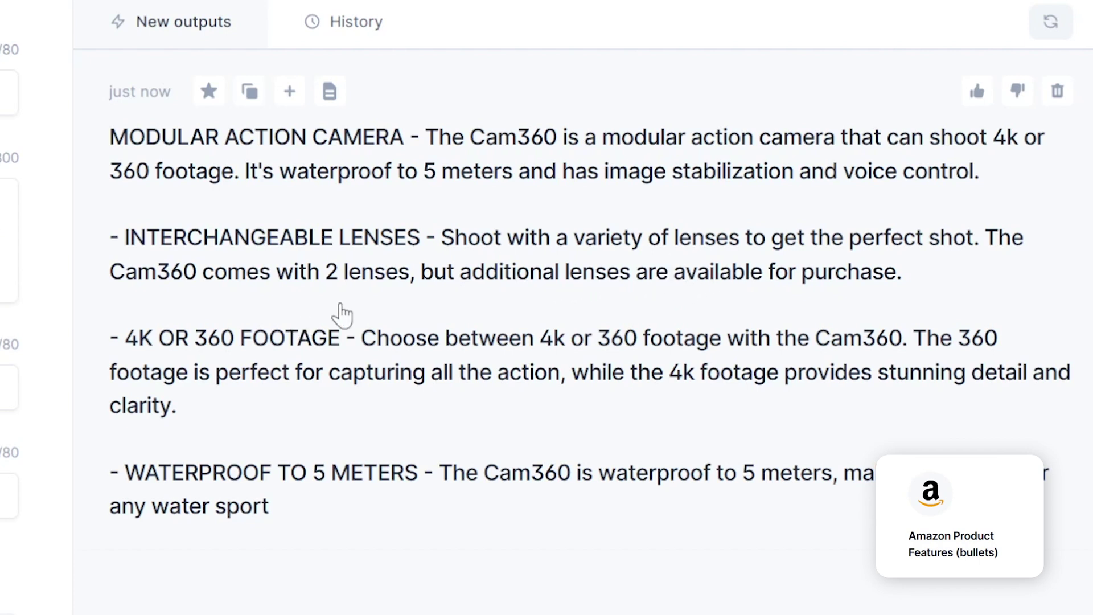
# Step: Open the Ecommerce template Product Description and generate a Cam360 description in a friendly tone
pyautogui.click(8, 241)
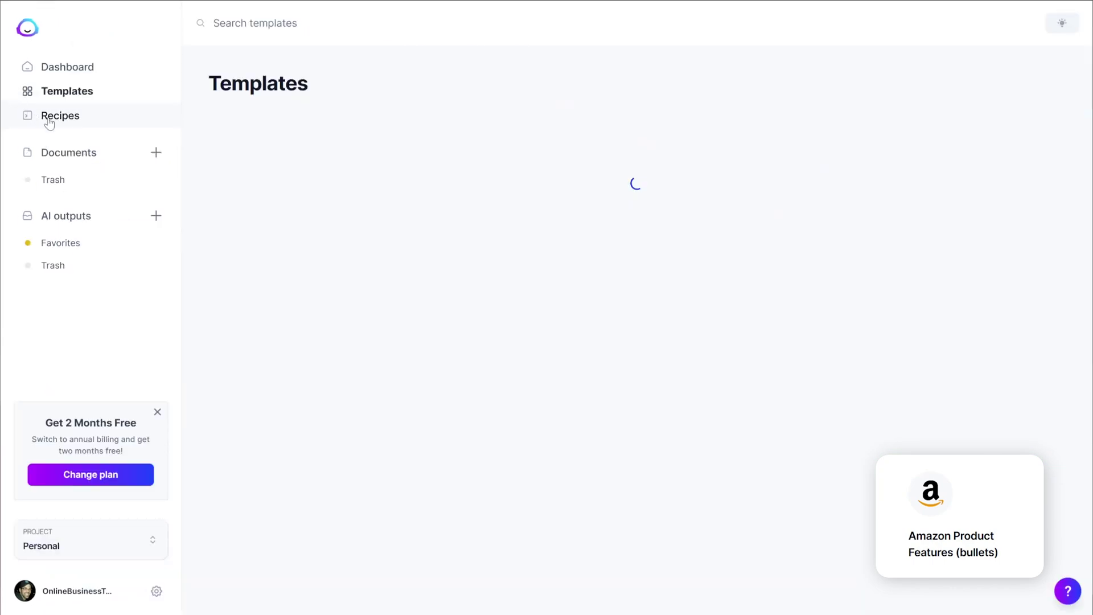
pyautogui.click(586, 119)
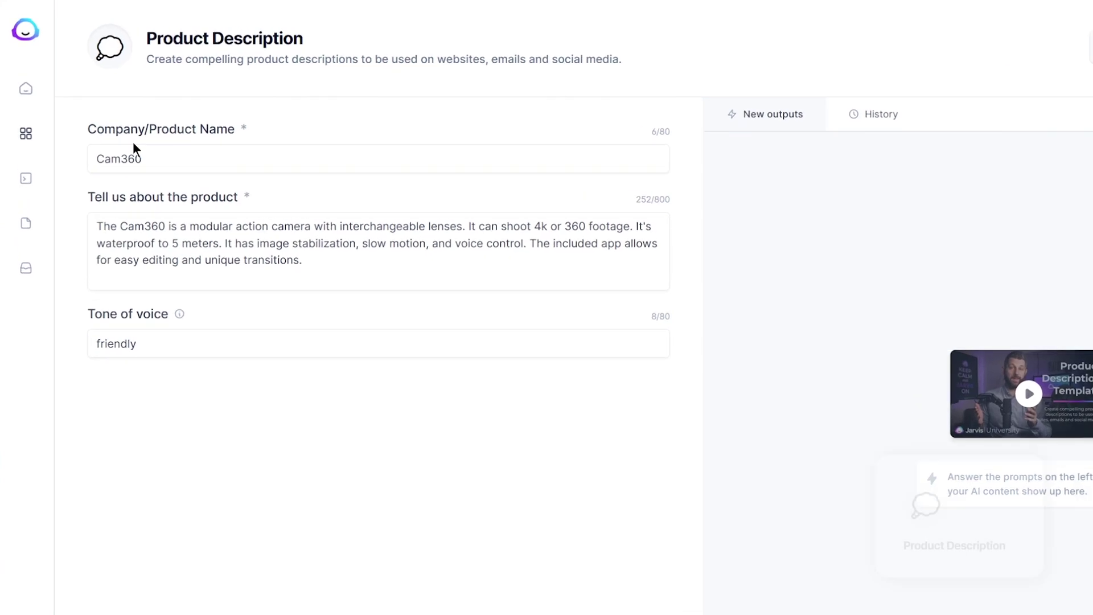
pyautogui.click(280, 257)
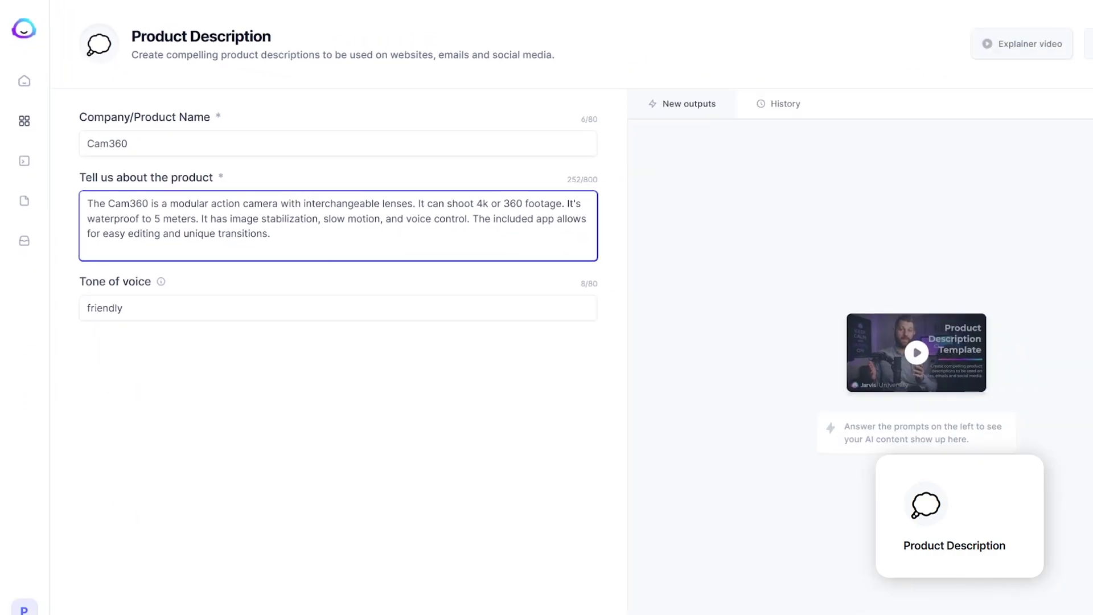
pyautogui.click(503, 614)
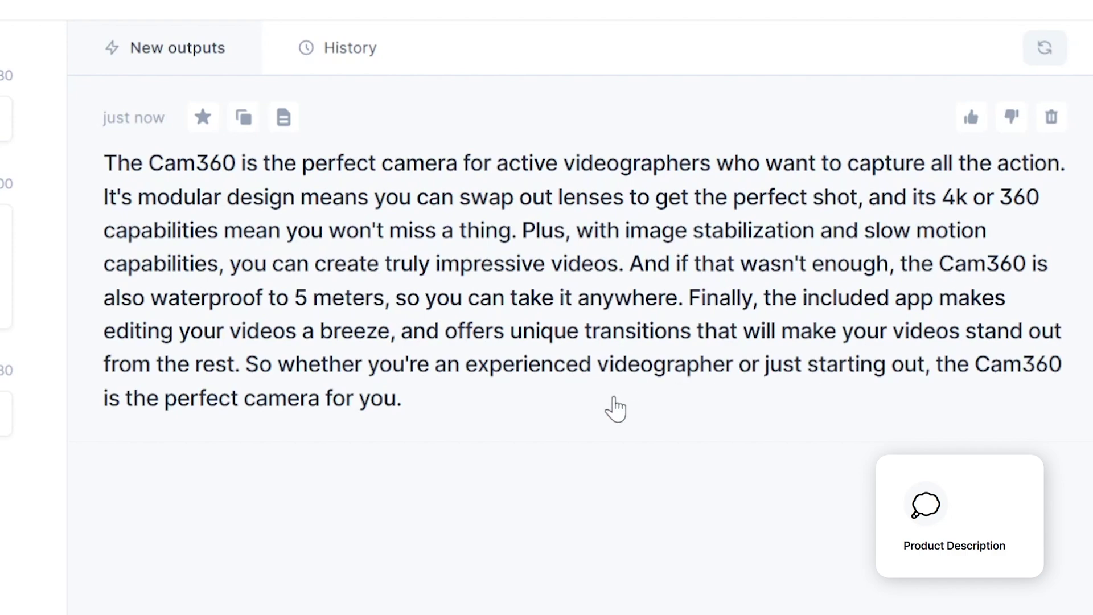
# Step: Generate another version of the Cam360 product description from the same product details
pyautogui.moveTo(246, 213); pyautogui.dragTo(224, 196)
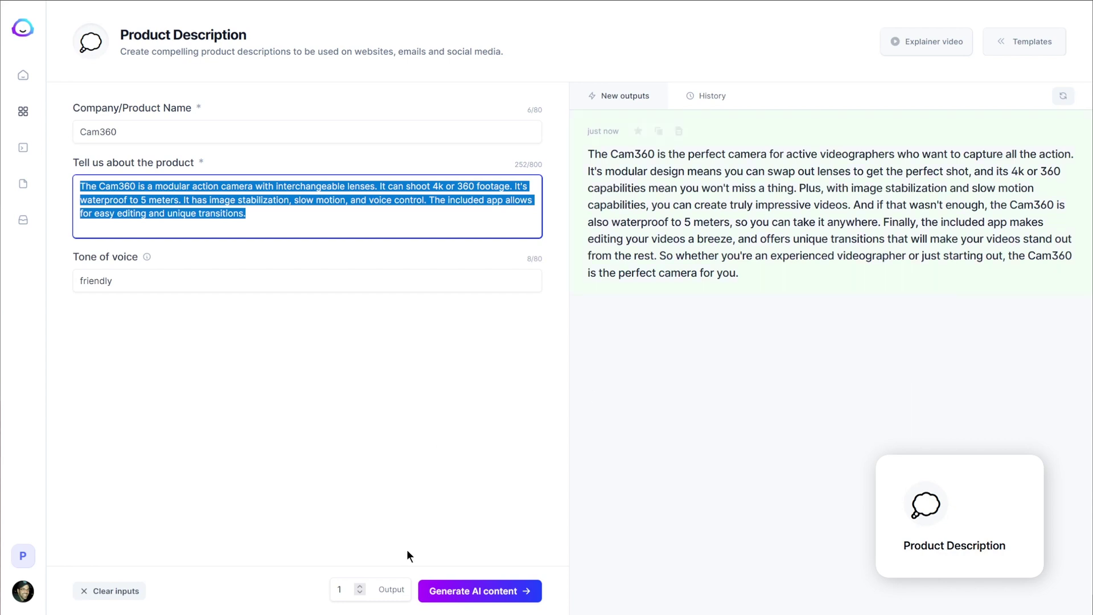
pyautogui.click(360, 586)
pyautogui.click(501, 589)
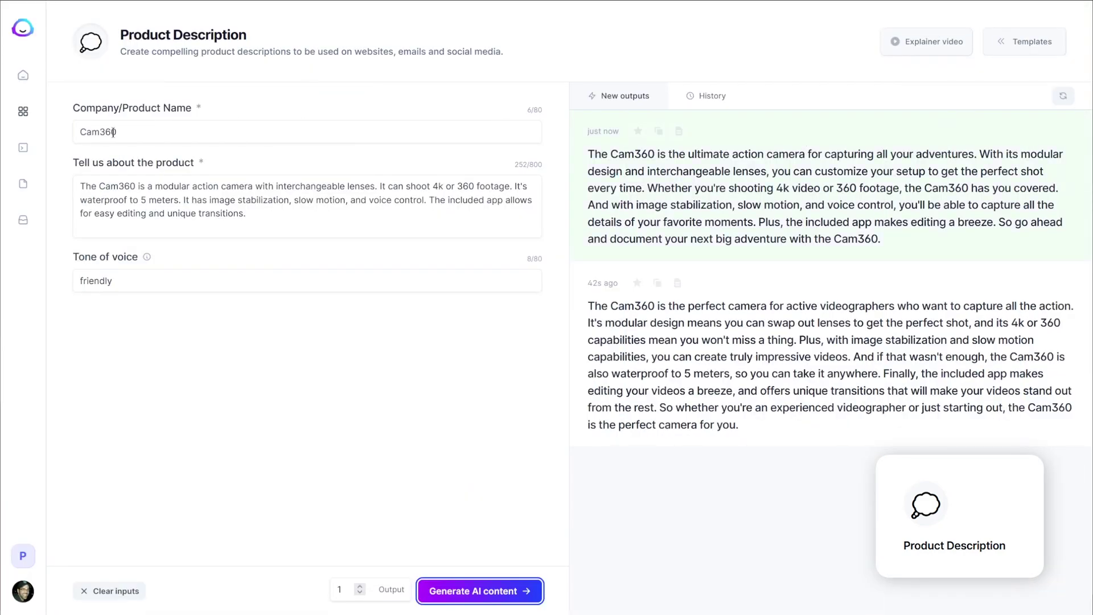
# Step: Open the Content Improver template from the Ecommerce category
pyautogui.click(23, 111)
pyautogui.click(556, 118)
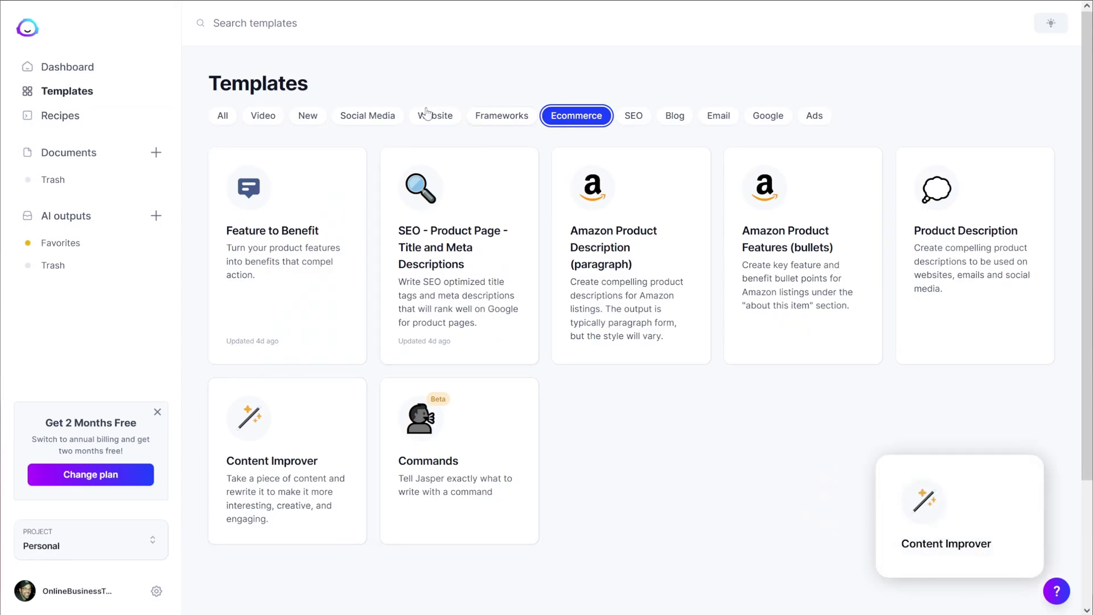
pyautogui.click(302, 473)
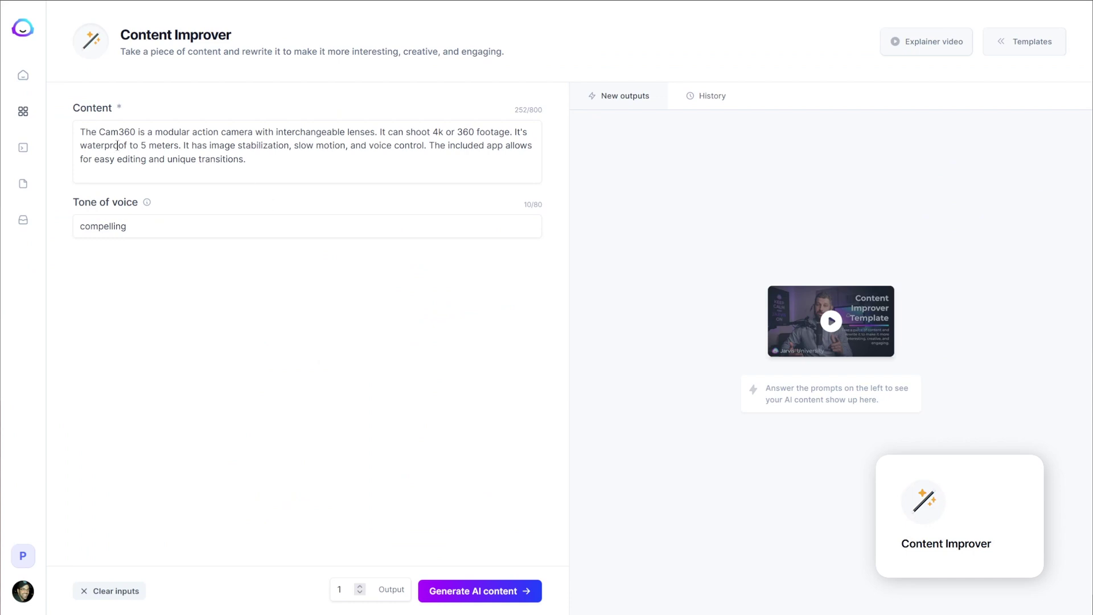
# Step: Generate an improved version of the Cam360 text in a compelling tone
pyautogui.moveTo(85, 132); pyautogui.dragTo(294, 172)
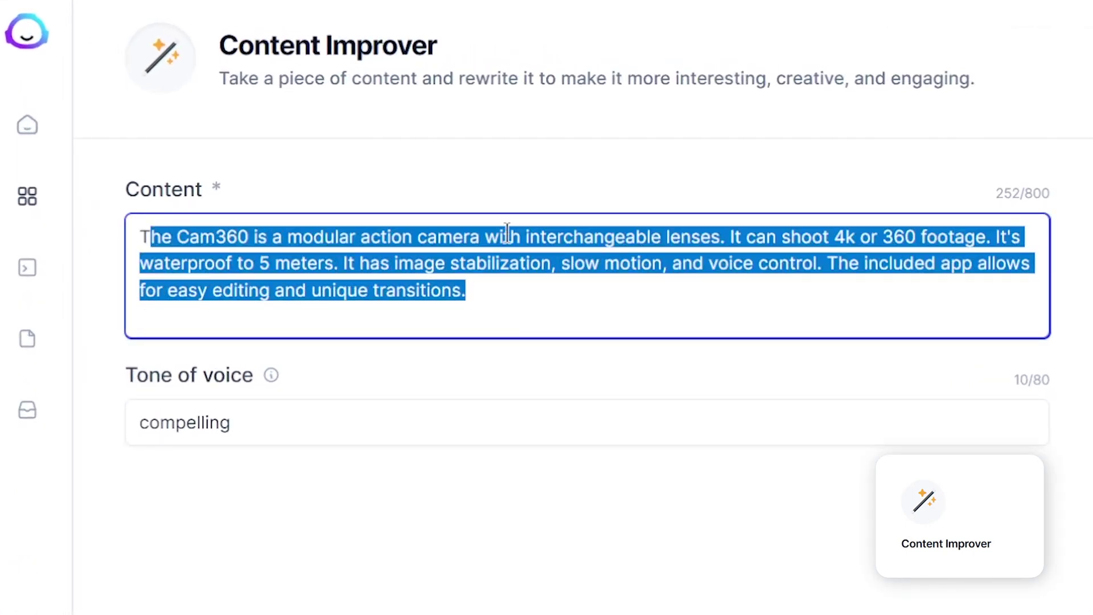
pyautogui.click(550, 307)
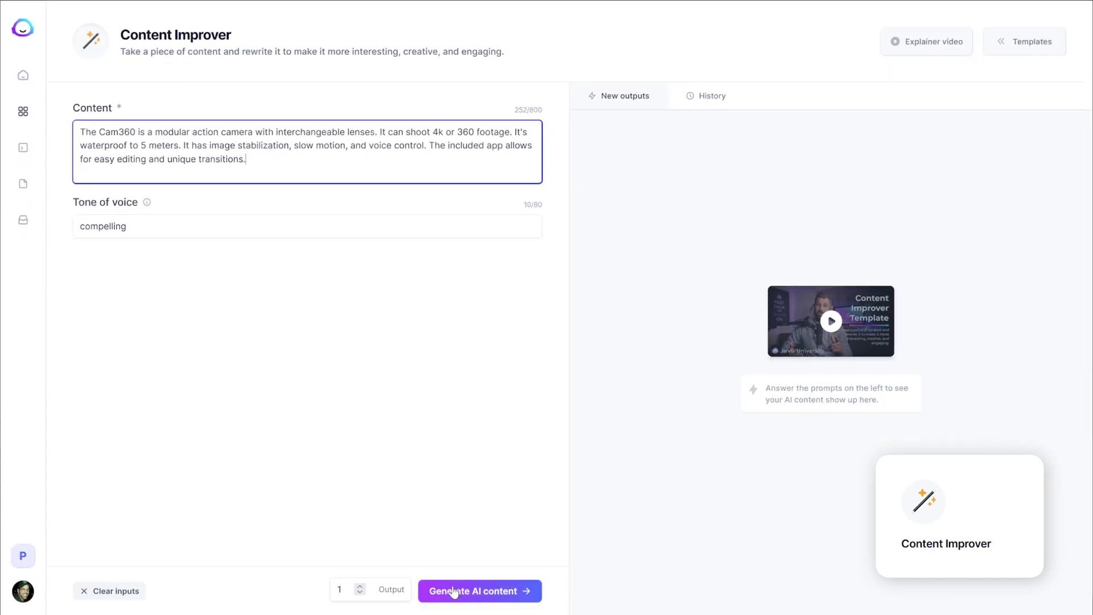
pyautogui.click(454, 592)
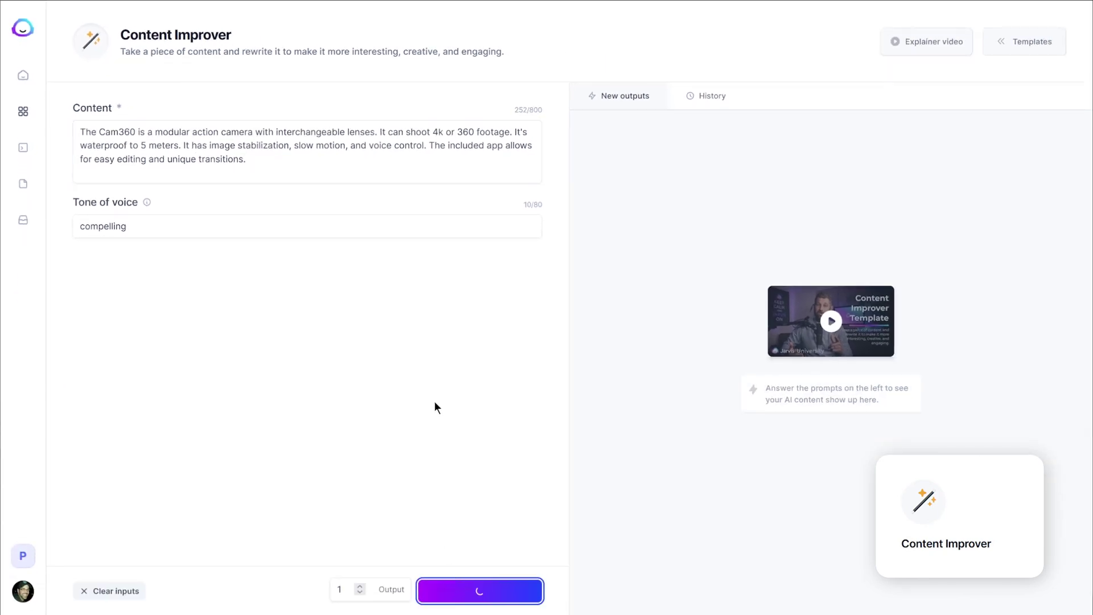